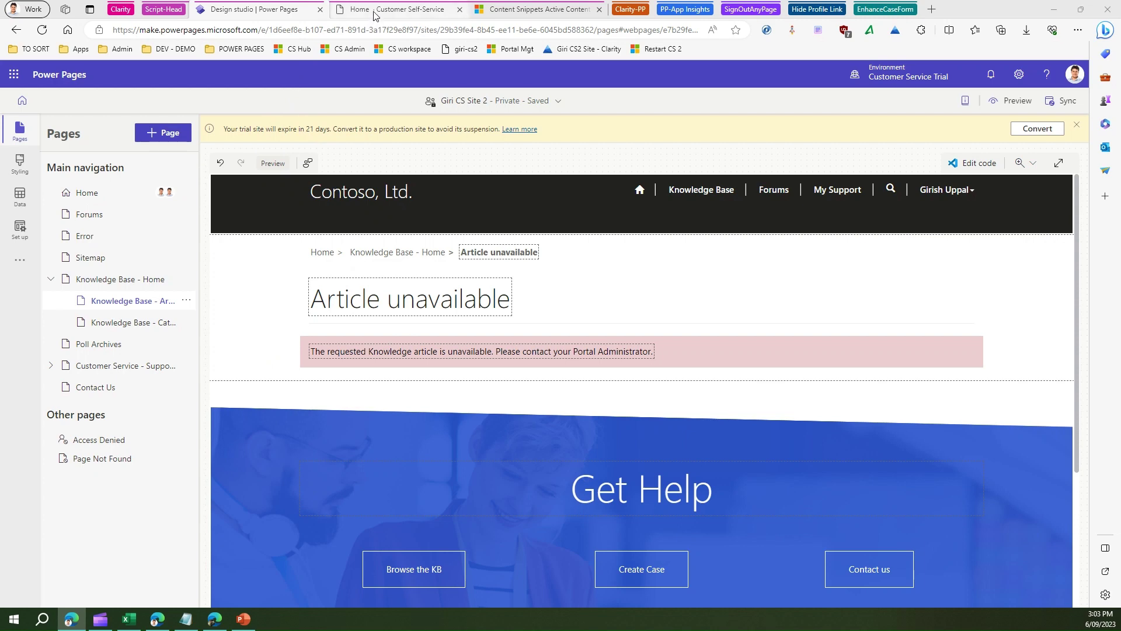
# Bring up Portal Management from the site's advanced options and switch to the Content Snippets tab.
pyautogui.click(22, 263)
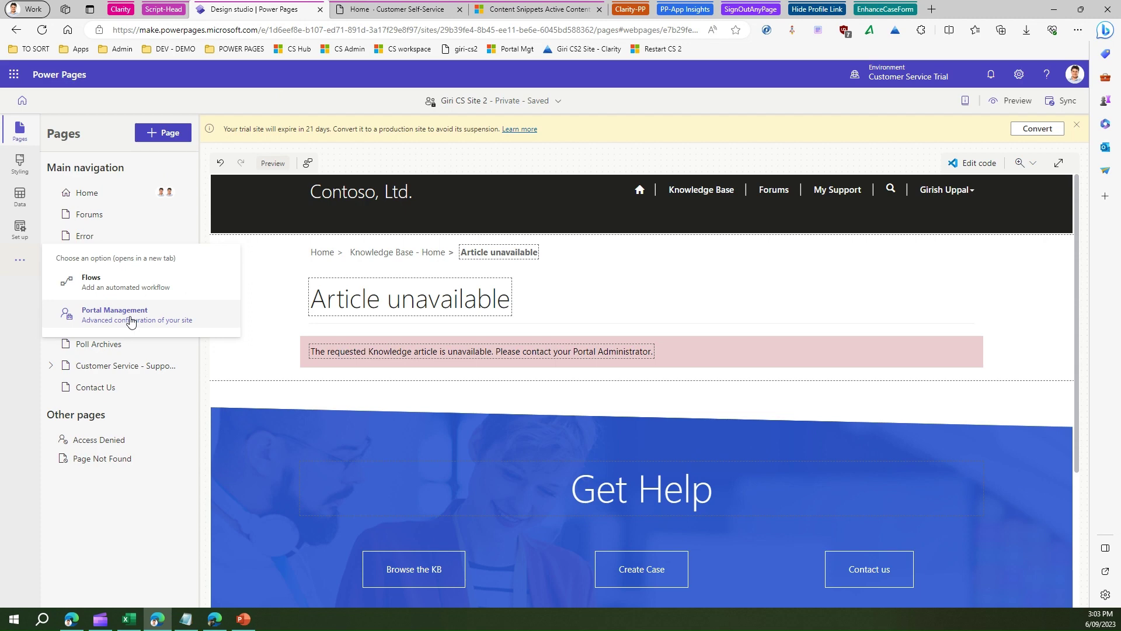
pyautogui.click(505, 12)
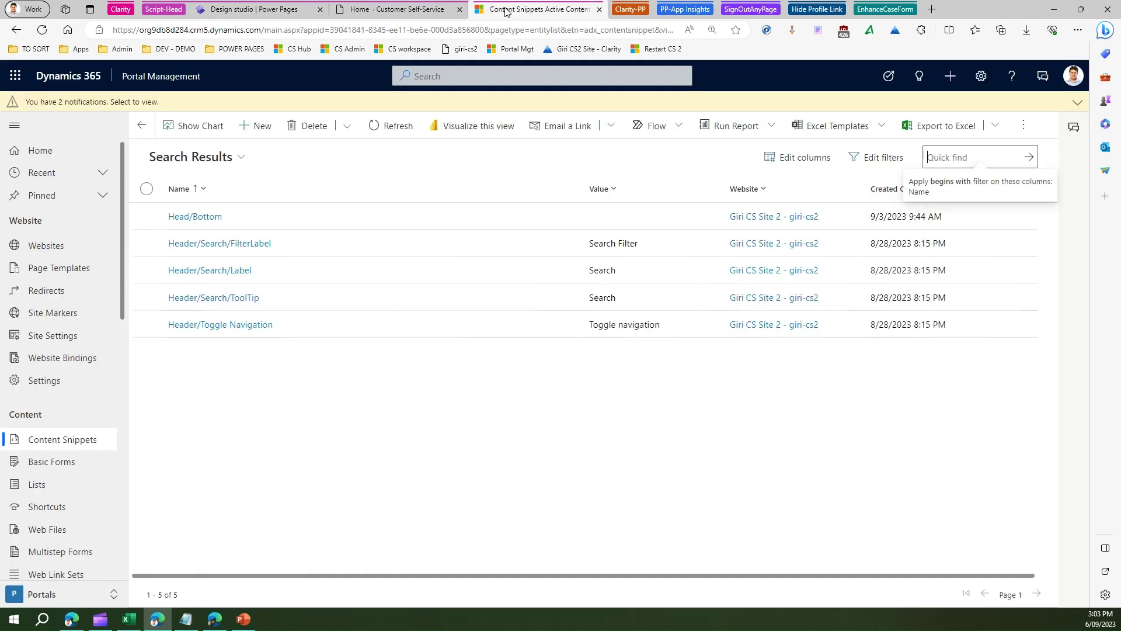
# Search active content snippets for 'head', then start a new blank content snippet.
pyautogui.click(54, 439)
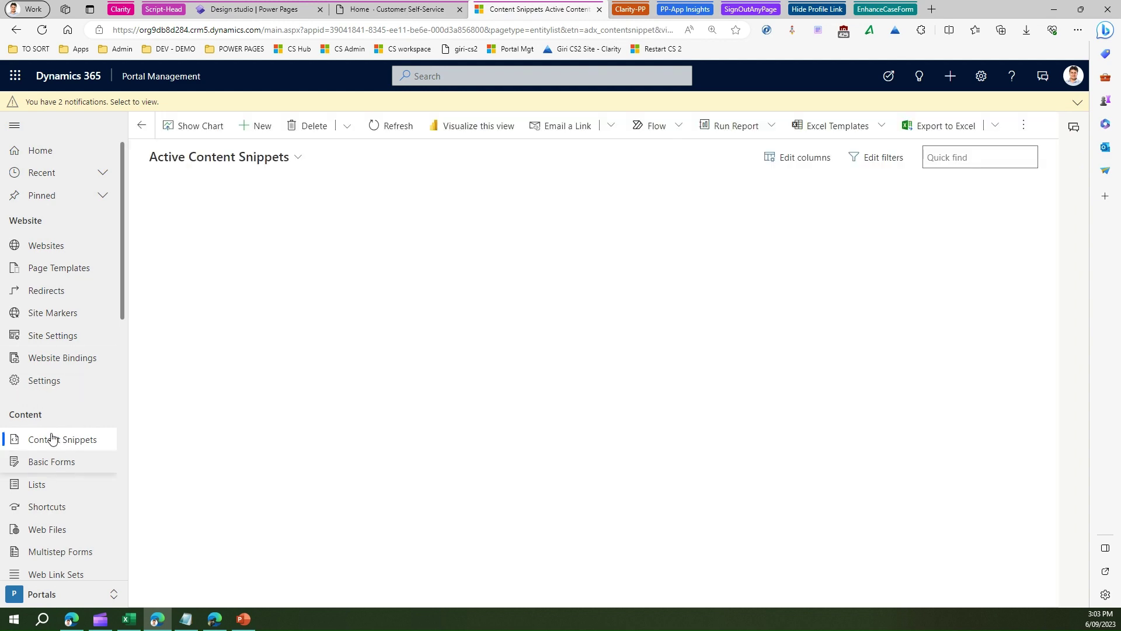
pyautogui.click(968, 156)
pyautogui.write('head')
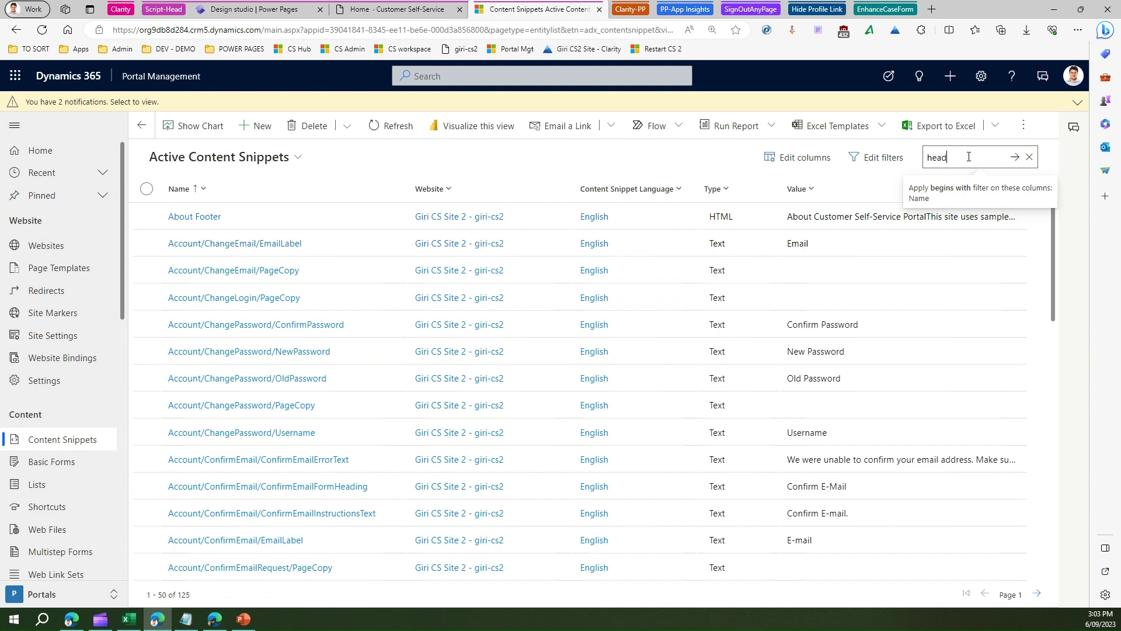
pyautogui.press('Return')
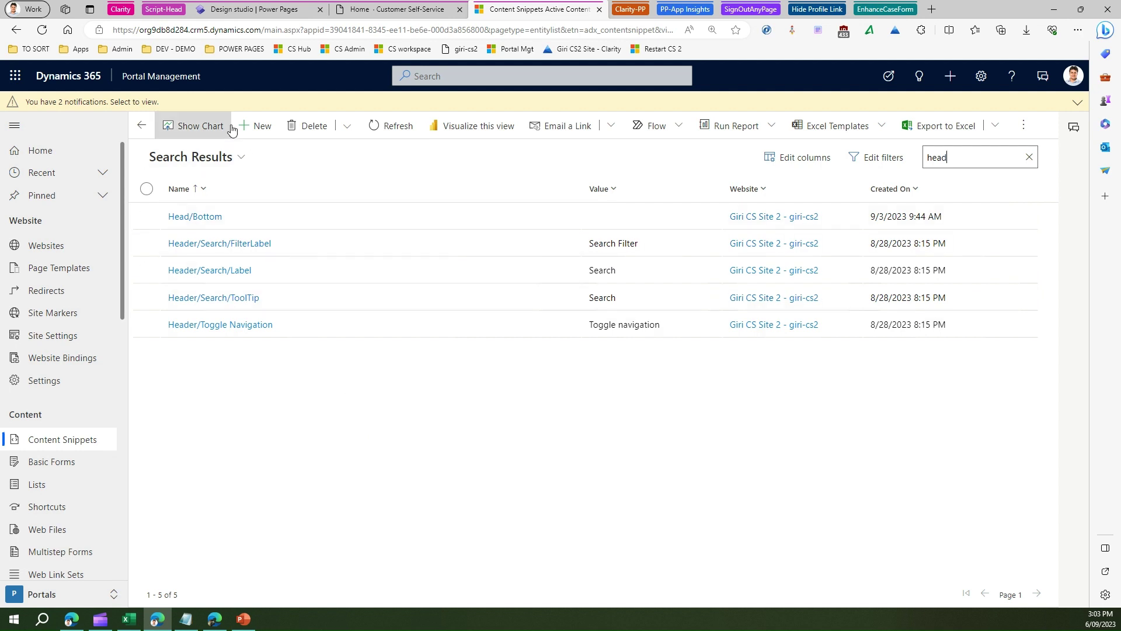
pyautogui.click(254, 125)
# Name the snippet 'Head/Bottom', assign it to the site, and set display name 'HeadBottom'.
pyautogui.click(295, 233)
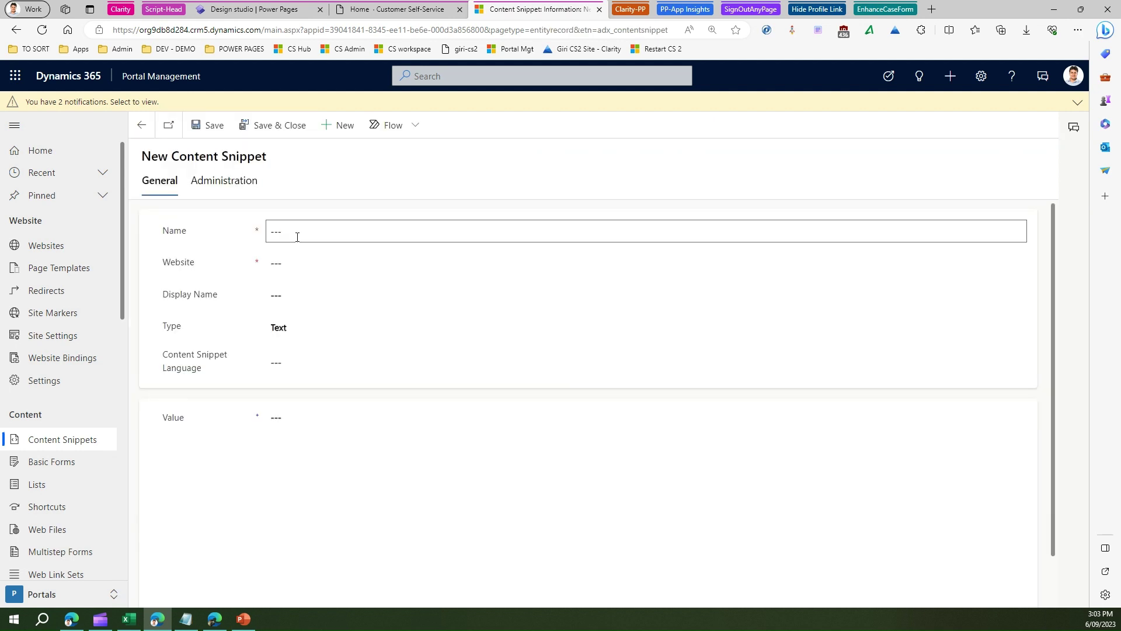
pyautogui.write('Head/Bottom')
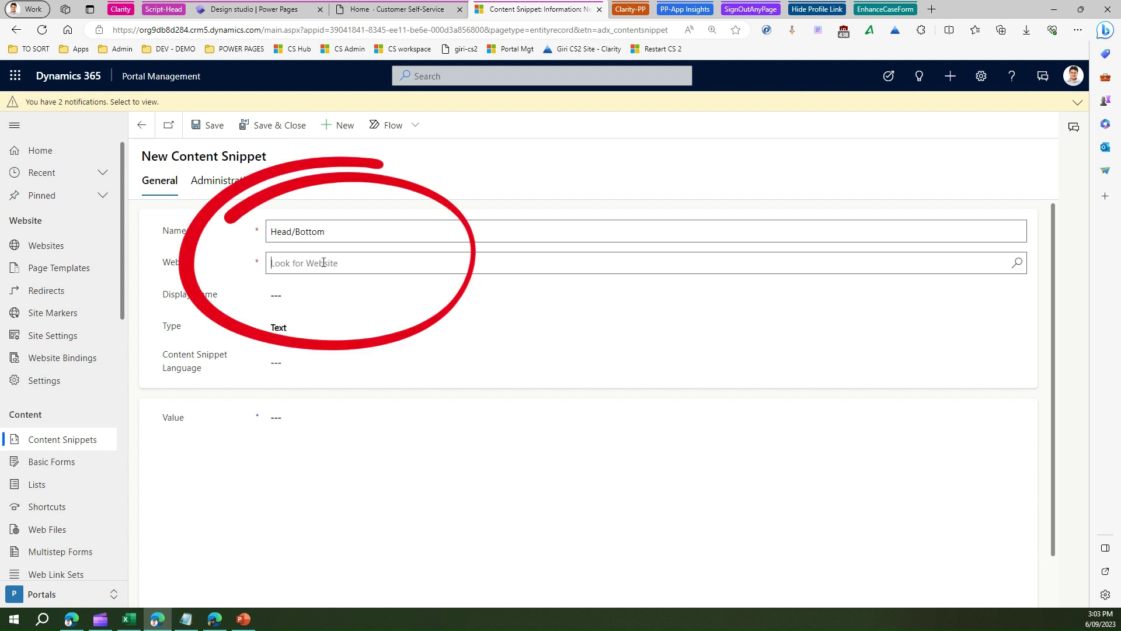
pyautogui.click(323, 263)
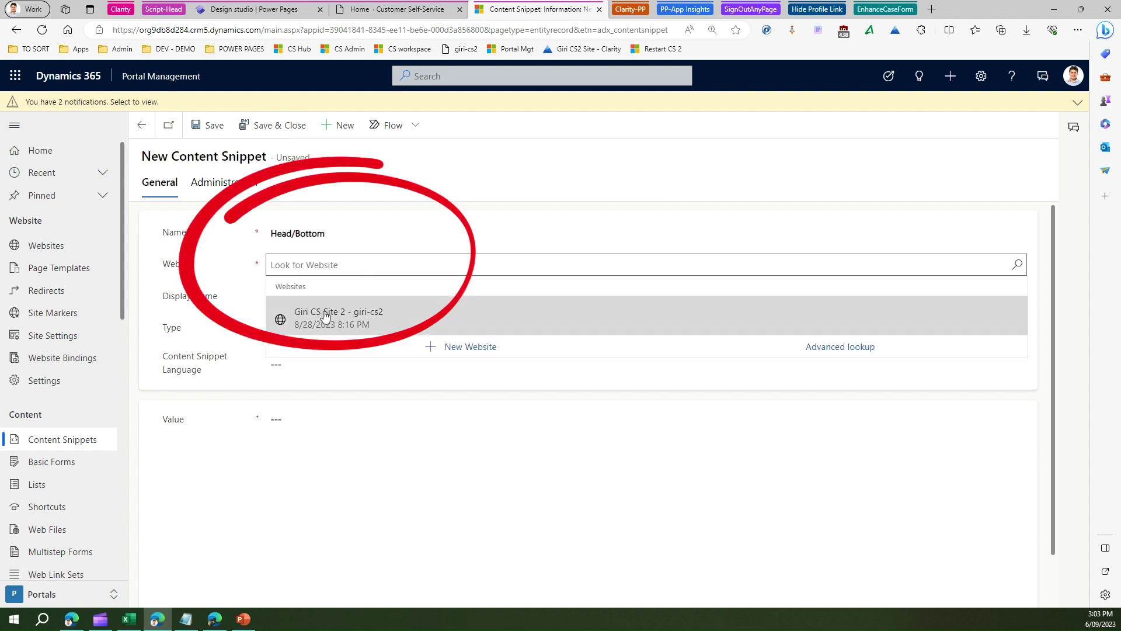
pyautogui.click(325, 316)
pyautogui.click(296, 294)
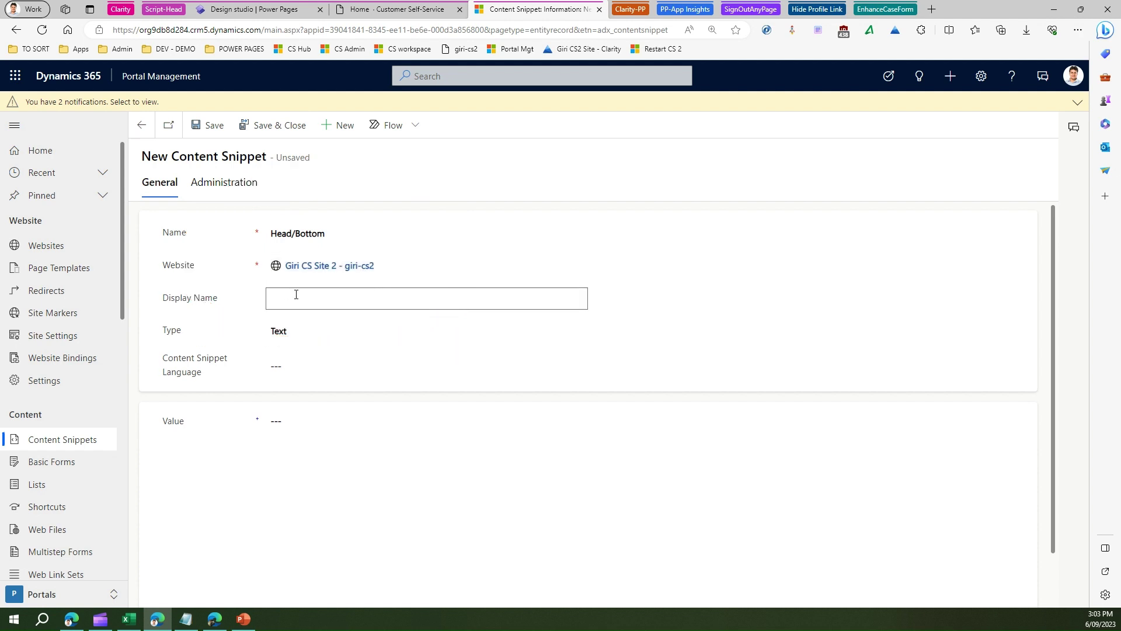
pyautogui.write('HeadBottom')
# Set the snippet type to HTML and the language to English.
pyautogui.click(298, 335)
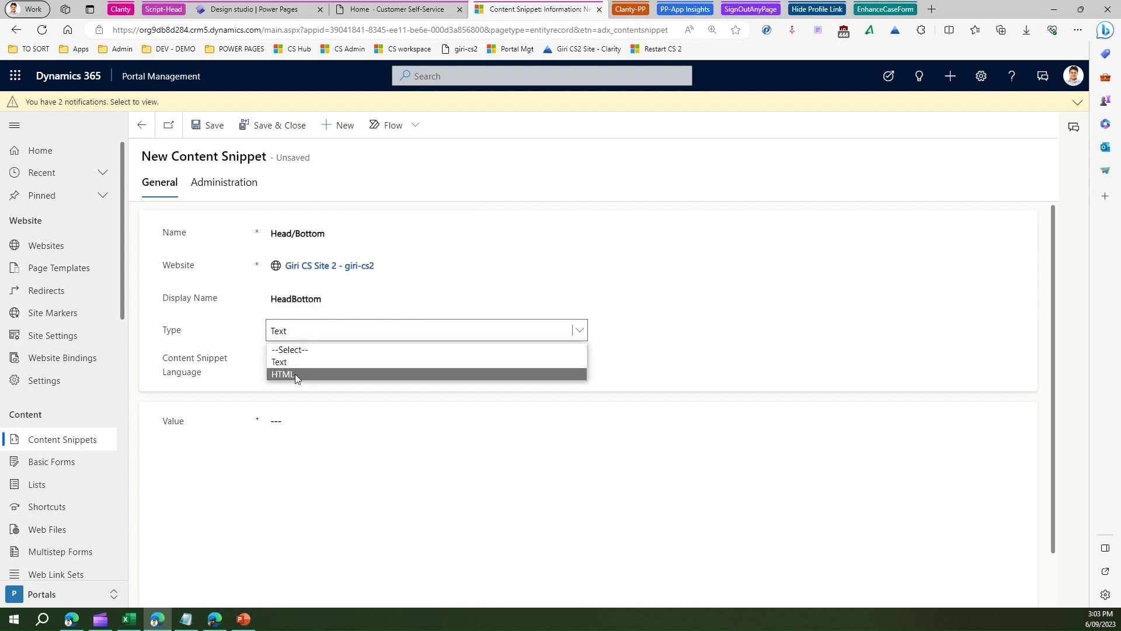
pyautogui.click(295, 373)
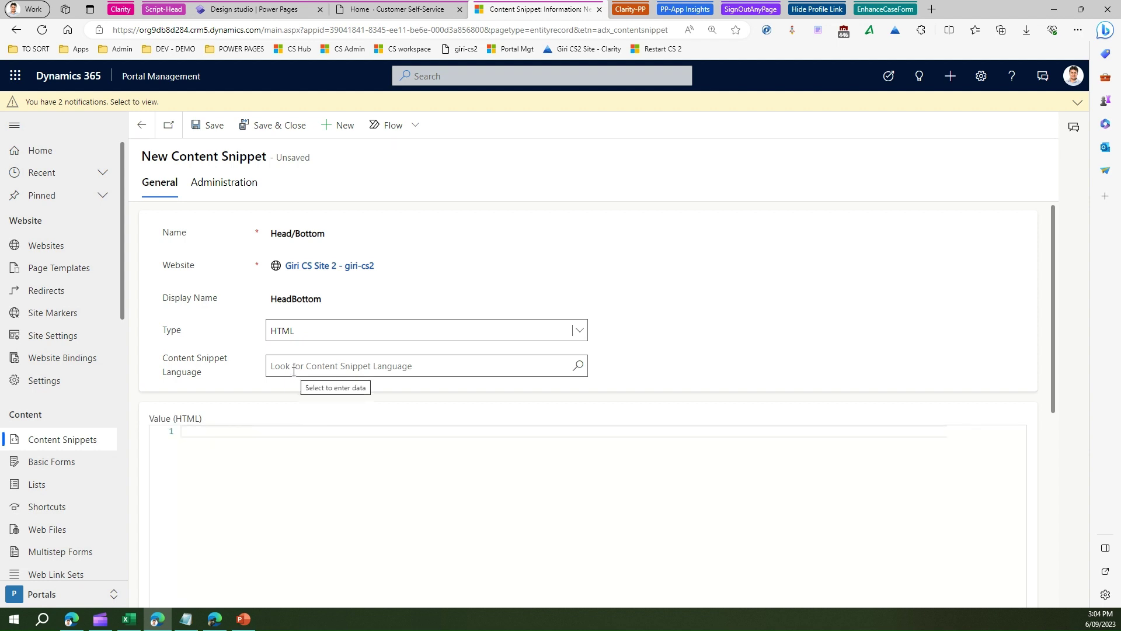
pyautogui.click(301, 363)
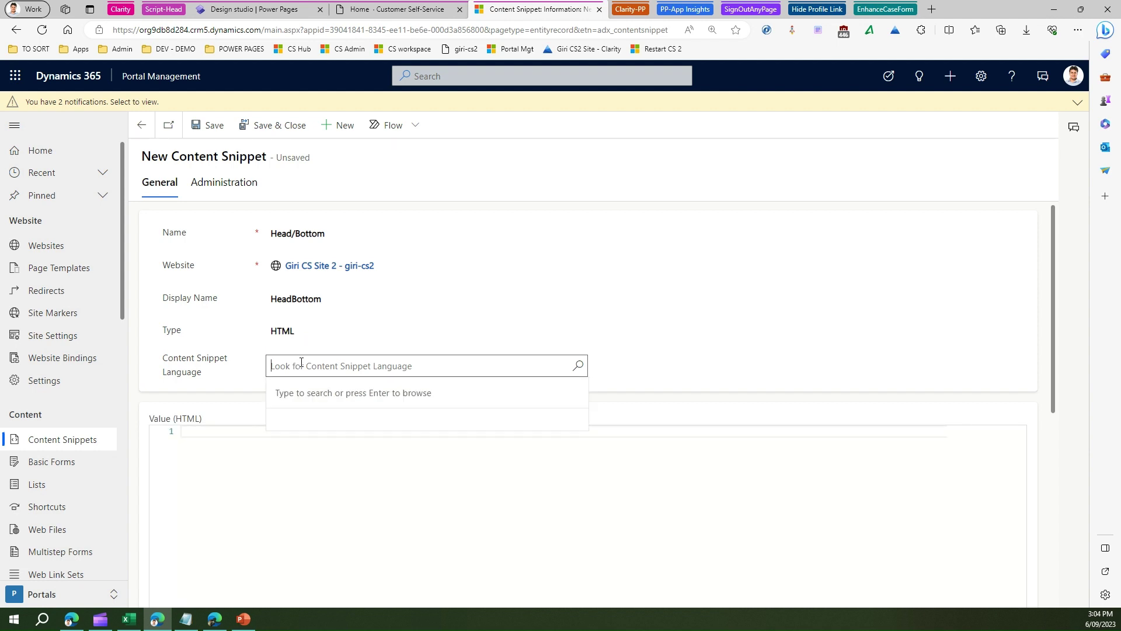
pyautogui.press('Return')
pyautogui.click(308, 415)
# Enter an empty <script></script> block with a blank line inside as the snippet value.
pyautogui.click(200, 432)
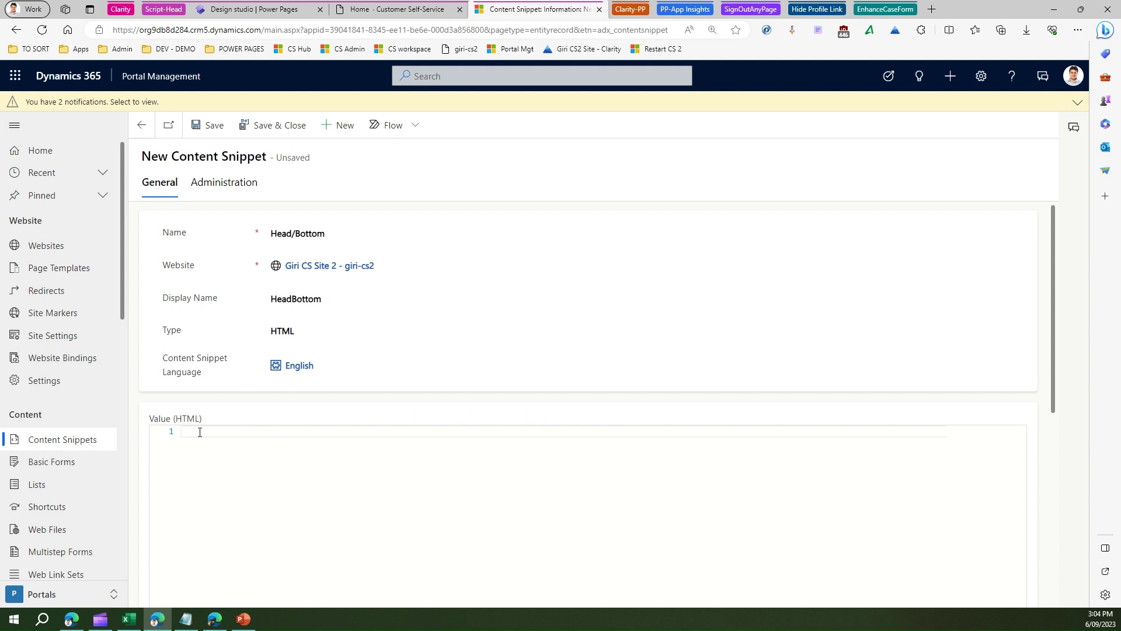
pyautogui.write('<script>')
pyautogui.press('Return')
pyautogui.press('Return')
pyautogui.press('Return')
pyautogui.write('</script>')
pyautogui.press('Up')
pyautogui.press('Up')
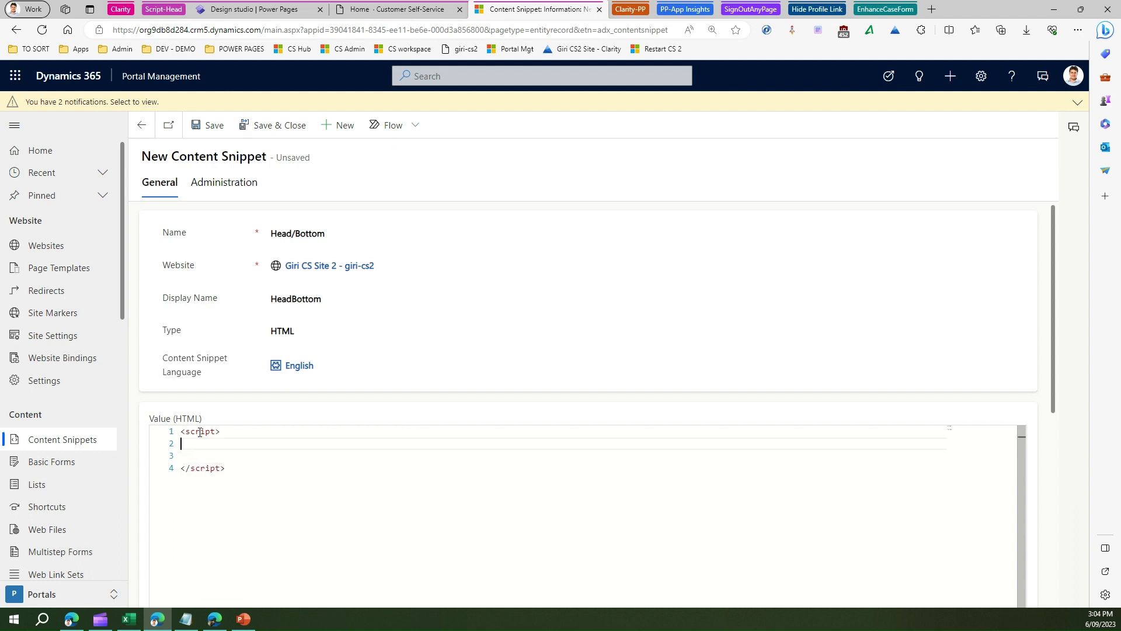
pyautogui.press('Return')
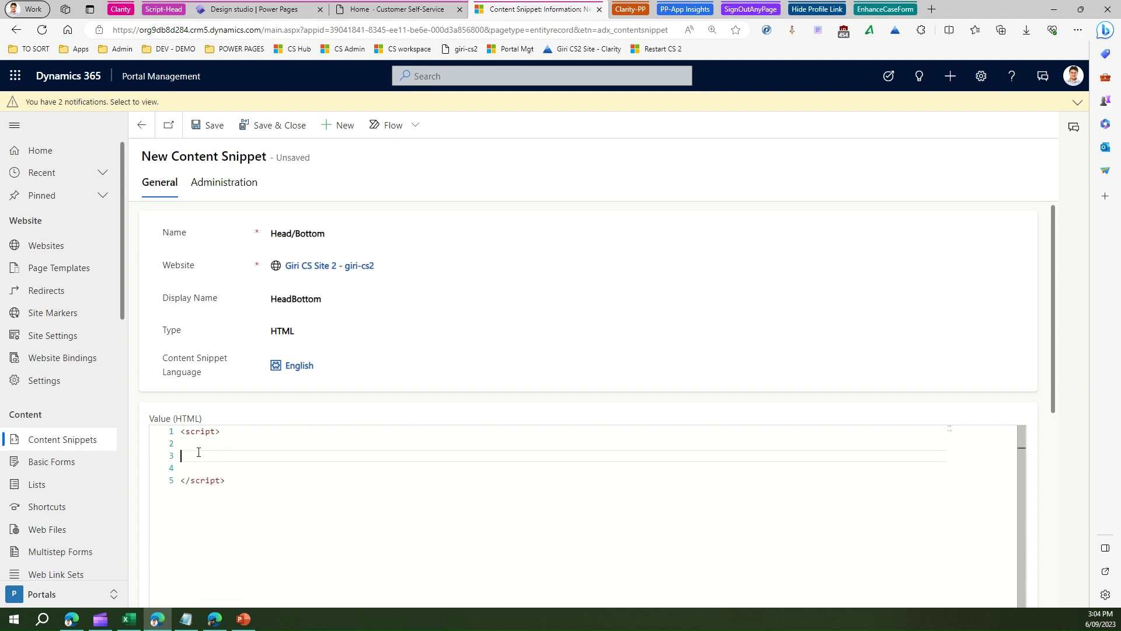
pyautogui.press('Up')
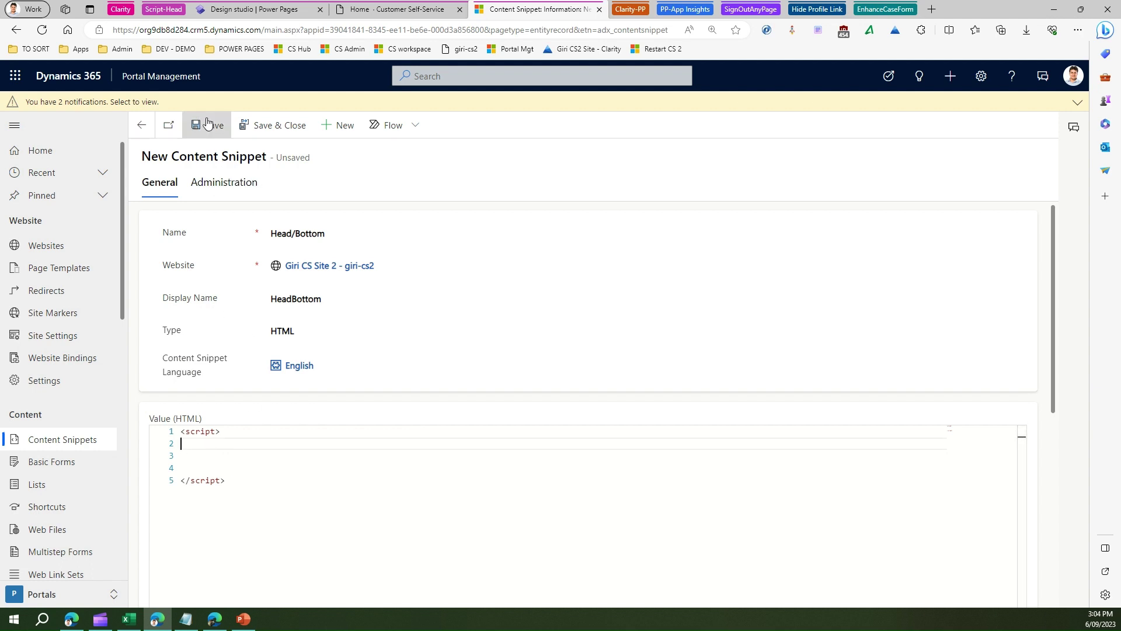
pyautogui.click(280, 11)
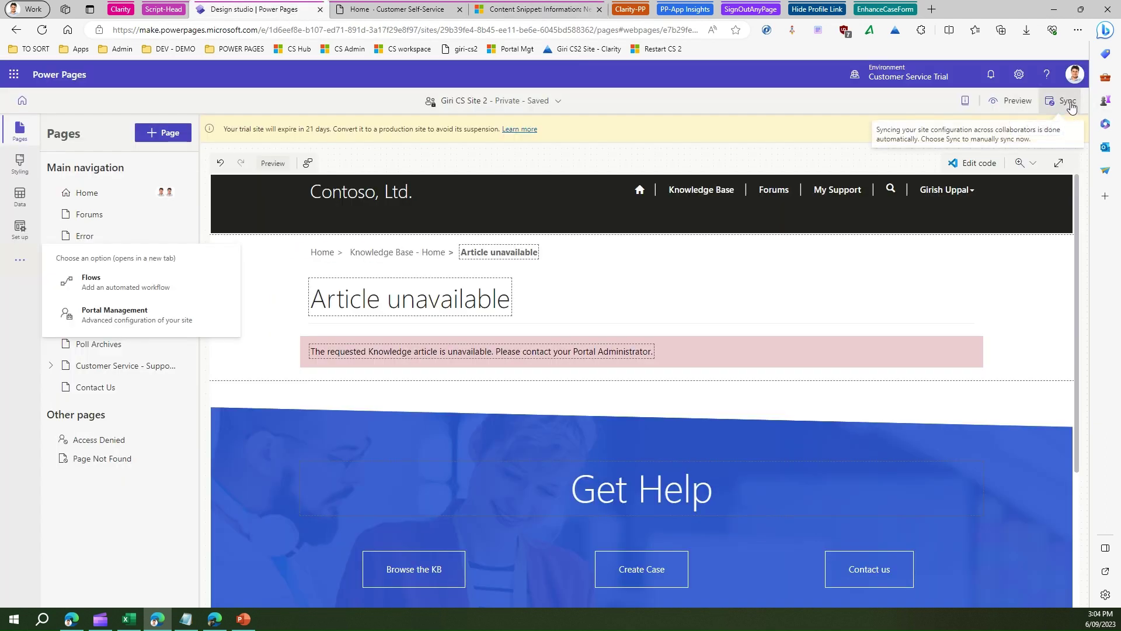
pyautogui.click(537, 9)
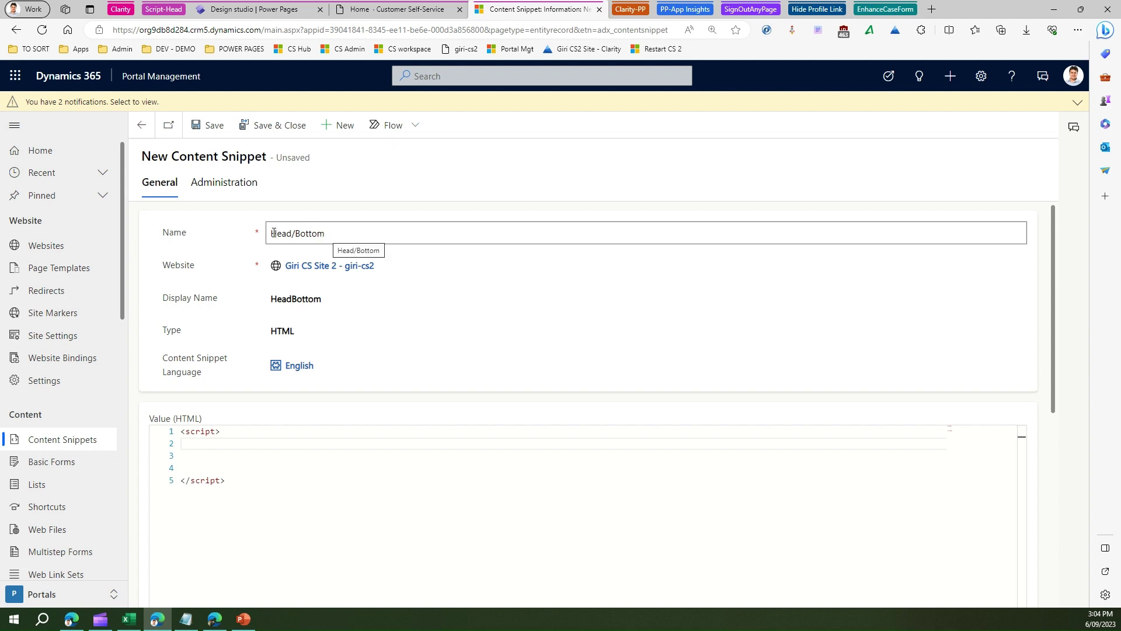
# Discard the unsaved new snippet and open the existing Head/Bottom snippet from the results.
pyautogui.click(143, 127)
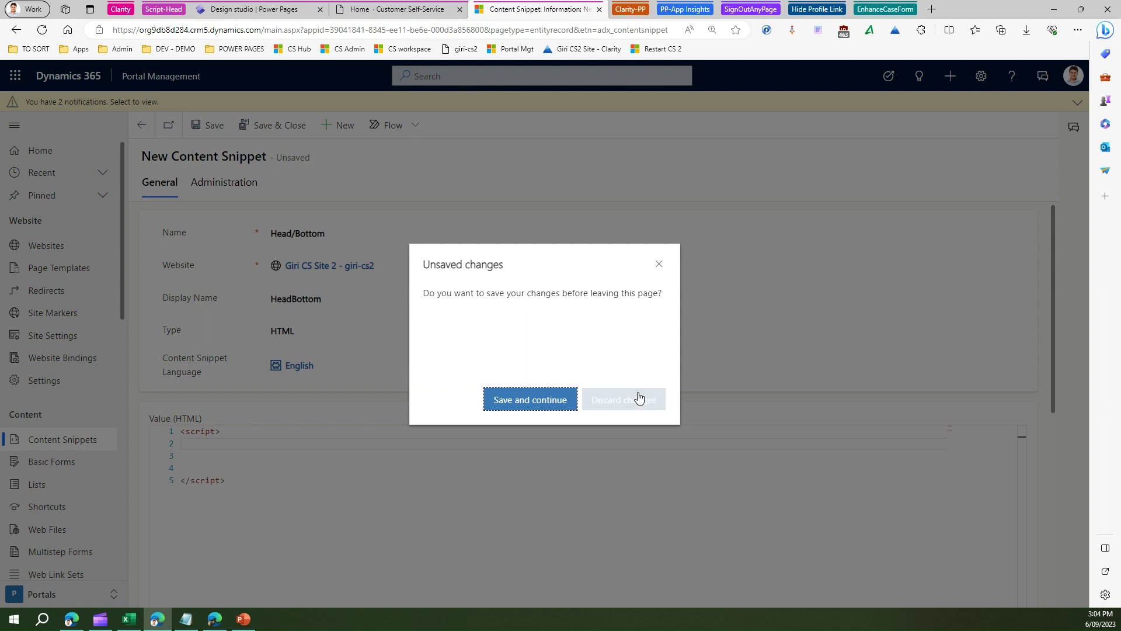
pyautogui.click(625, 400)
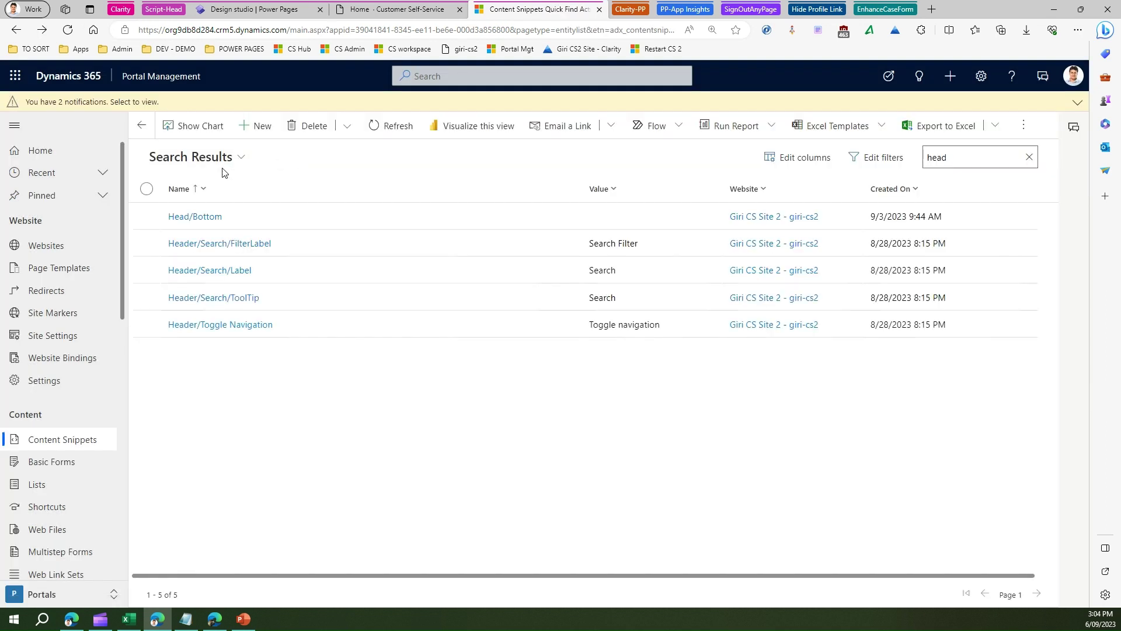
pyautogui.click(190, 217)
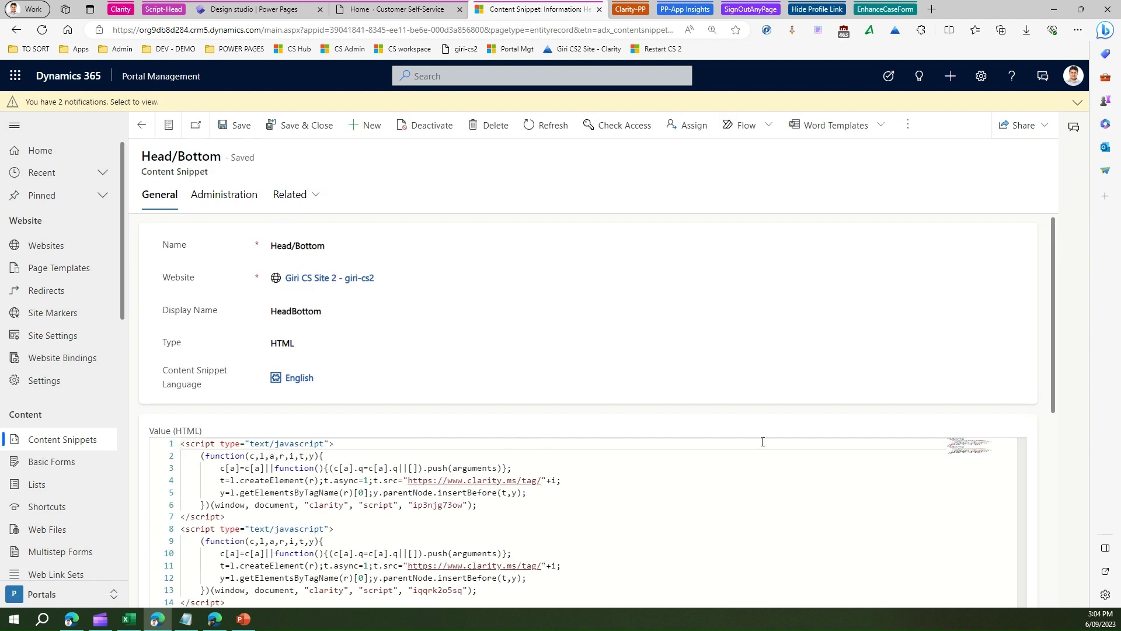
# Add blank lines after the first Clarity script block at line 7, then save Head/Bottom.
pyautogui.scroll(-2, 1052, 387)
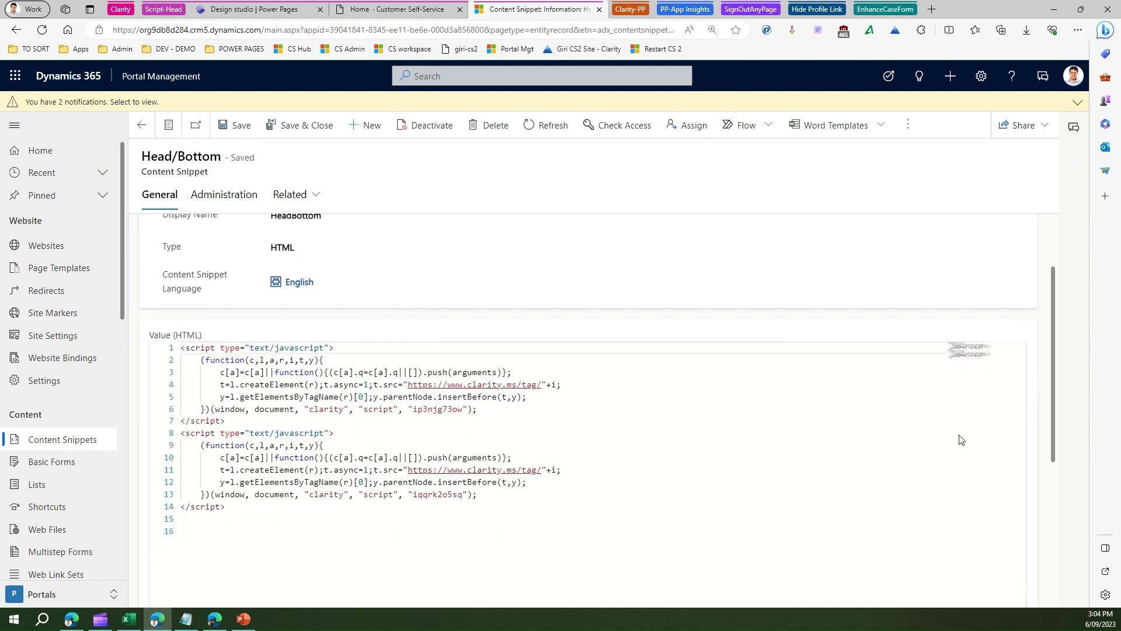
pyautogui.click(252, 422)
pyautogui.press('Return')
pyautogui.press('Return')
pyautogui.press('Return')
pyautogui.press('Return')
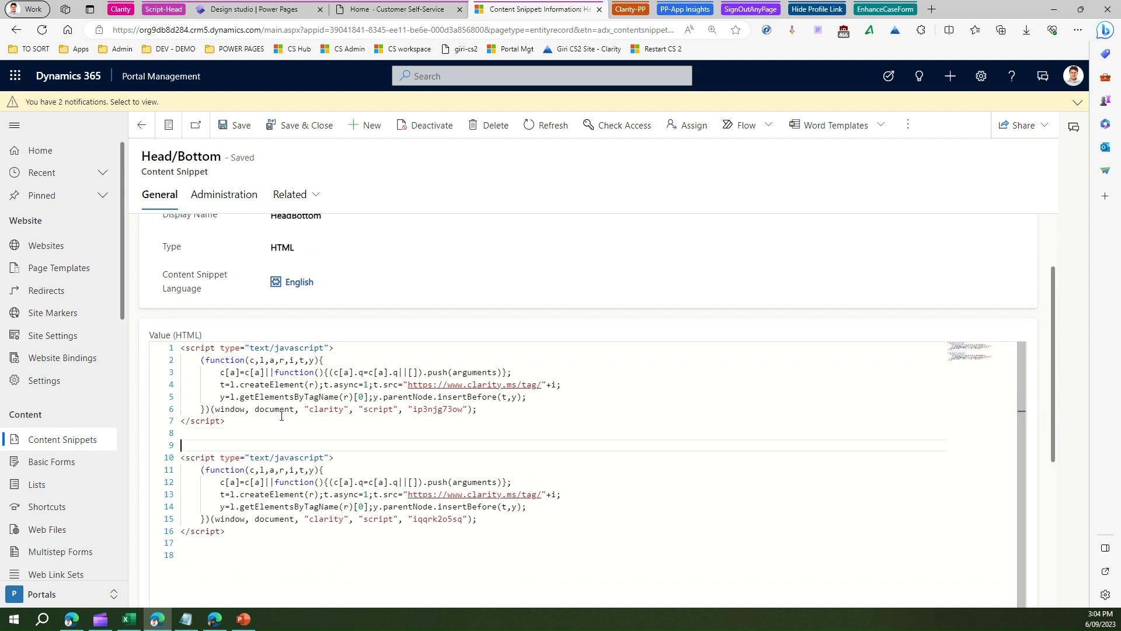
pyautogui.moveTo(234, 422); pyautogui.dragTo(174, 351)
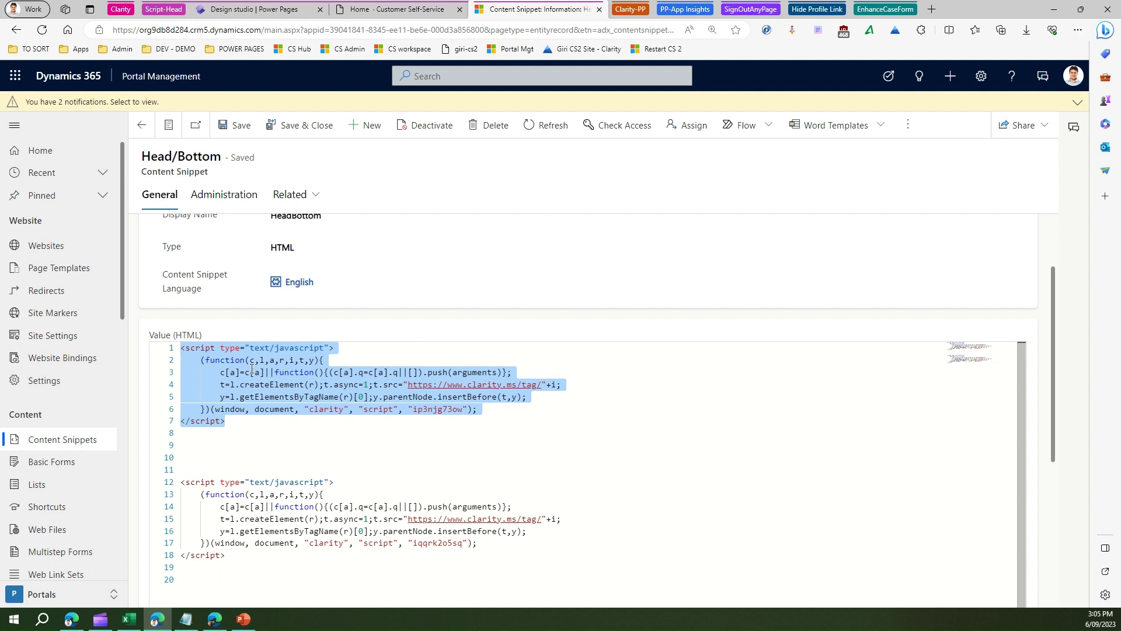
pyautogui.moveTo(226, 421); pyautogui.dragTo(181, 349)
pyautogui.click(235, 421)
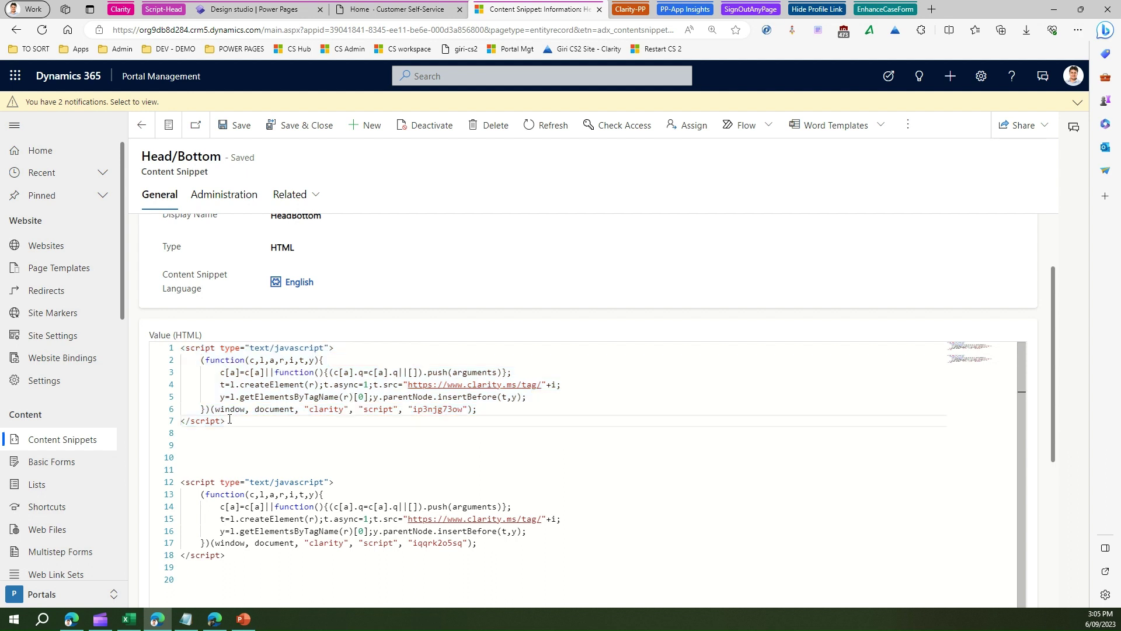
pyautogui.moveTo(229, 418); pyautogui.dragTo(181, 348)
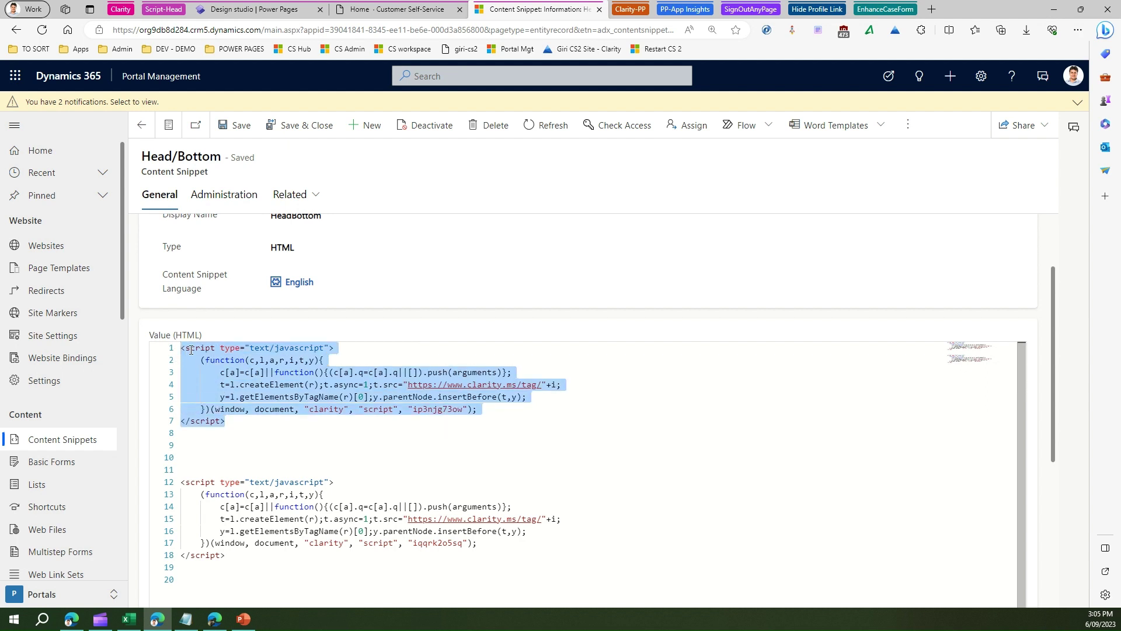
pyautogui.click(232, 141)
pyautogui.scroll(2, 677, 434)
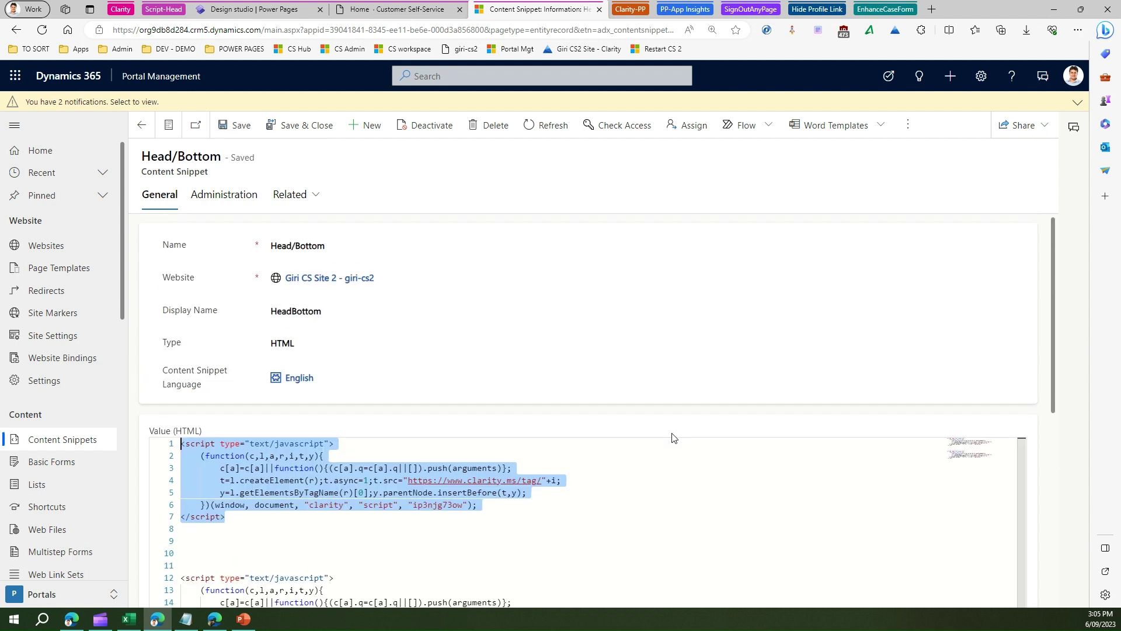